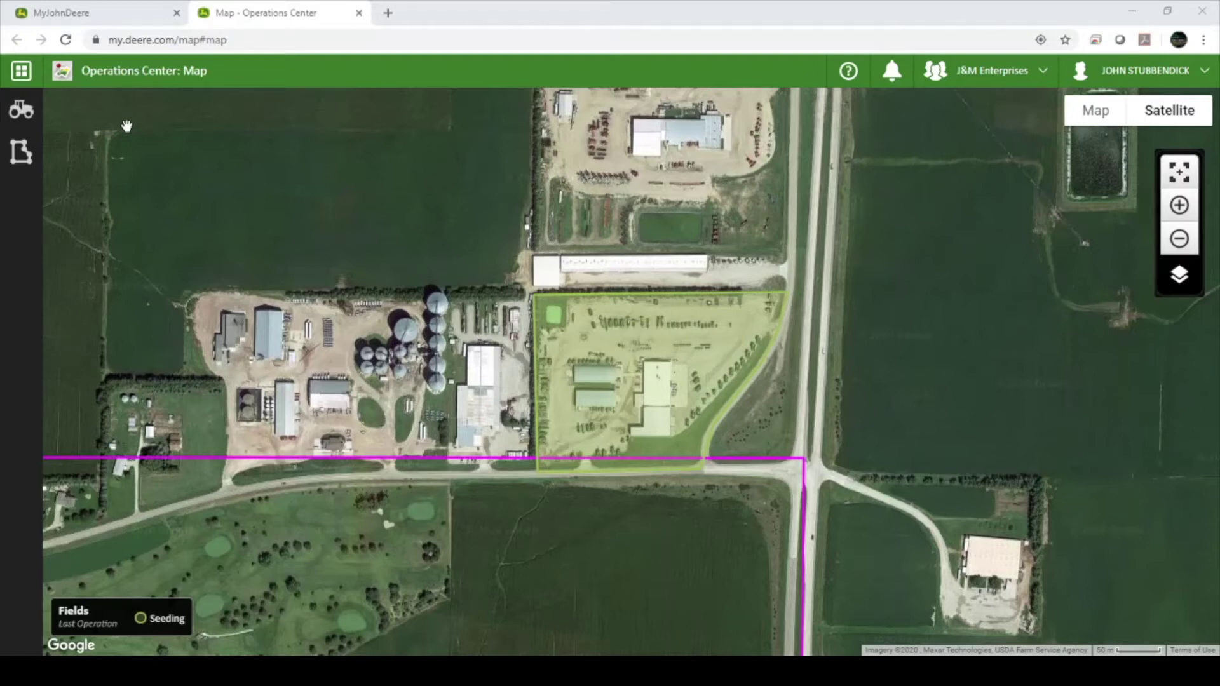
Step: Open the Tools list to reach Setup Builder
click(21, 71)
scroll(164, 311, down, 3)
scroll(153, 324, down, 3)
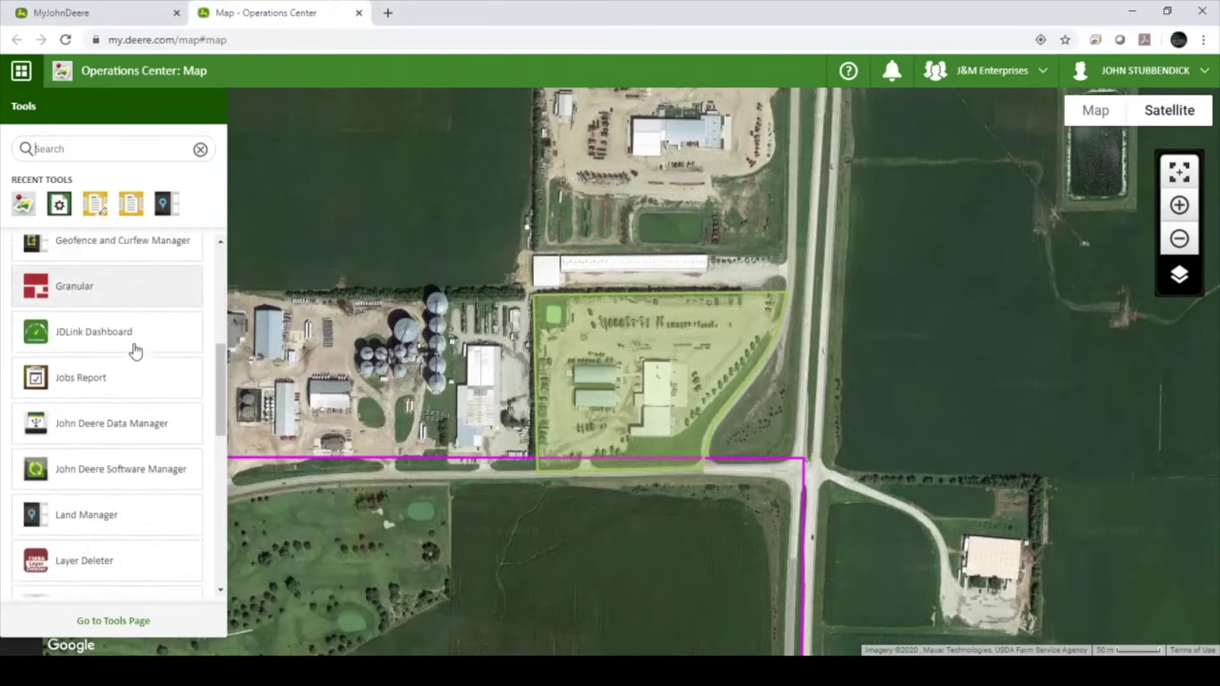
scroll(143, 343, down, 3)
scroll(133, 362, down, 3)
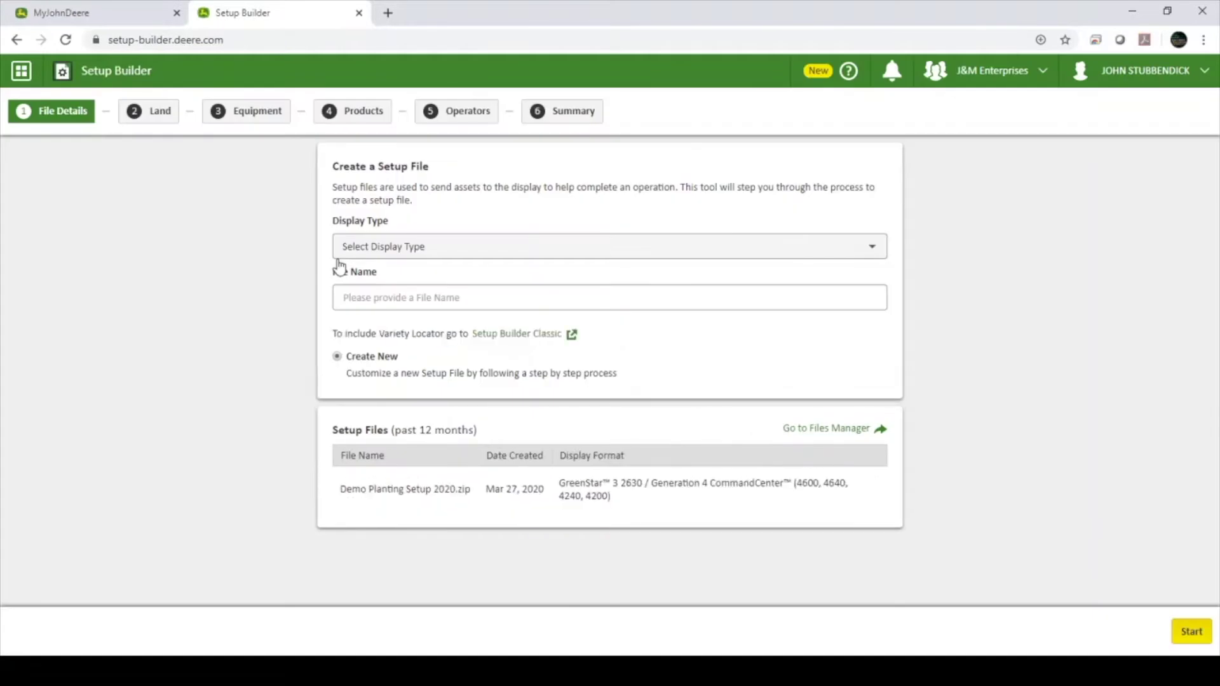
Step: Choose the GreenStar 3 2630 / Generation 4 display, name the file 'Planting 2020 Demo', and start
click(402, 245)
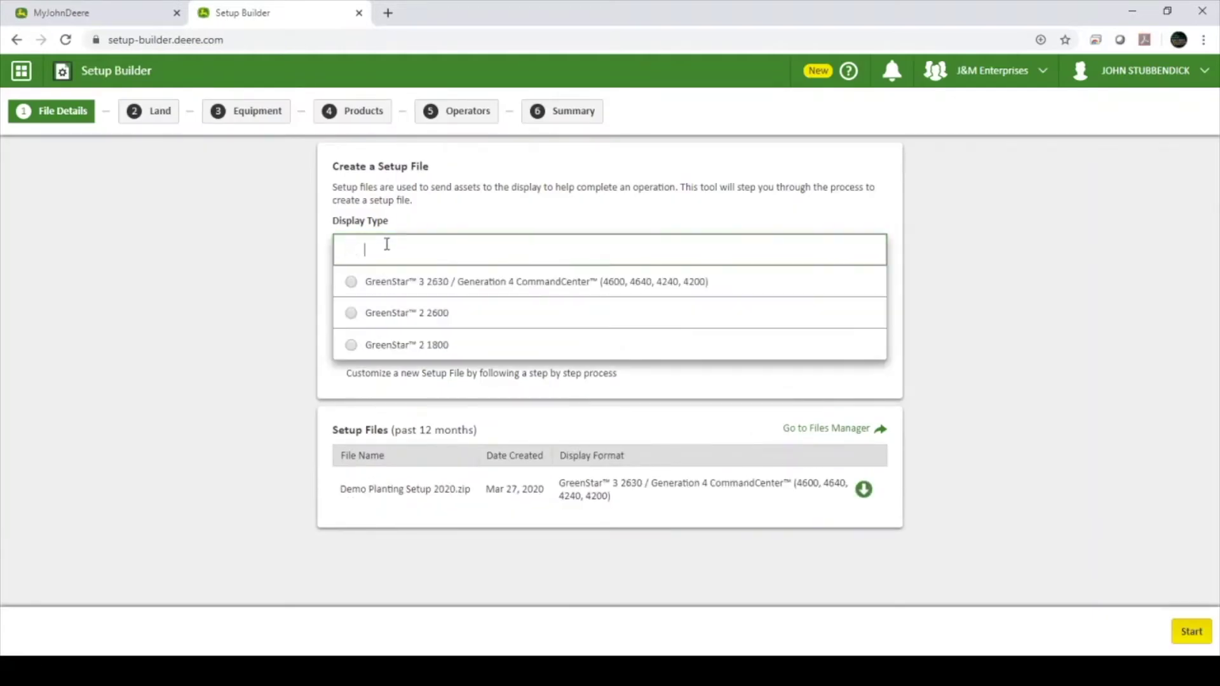
click(351, 284)
click(402, 298)
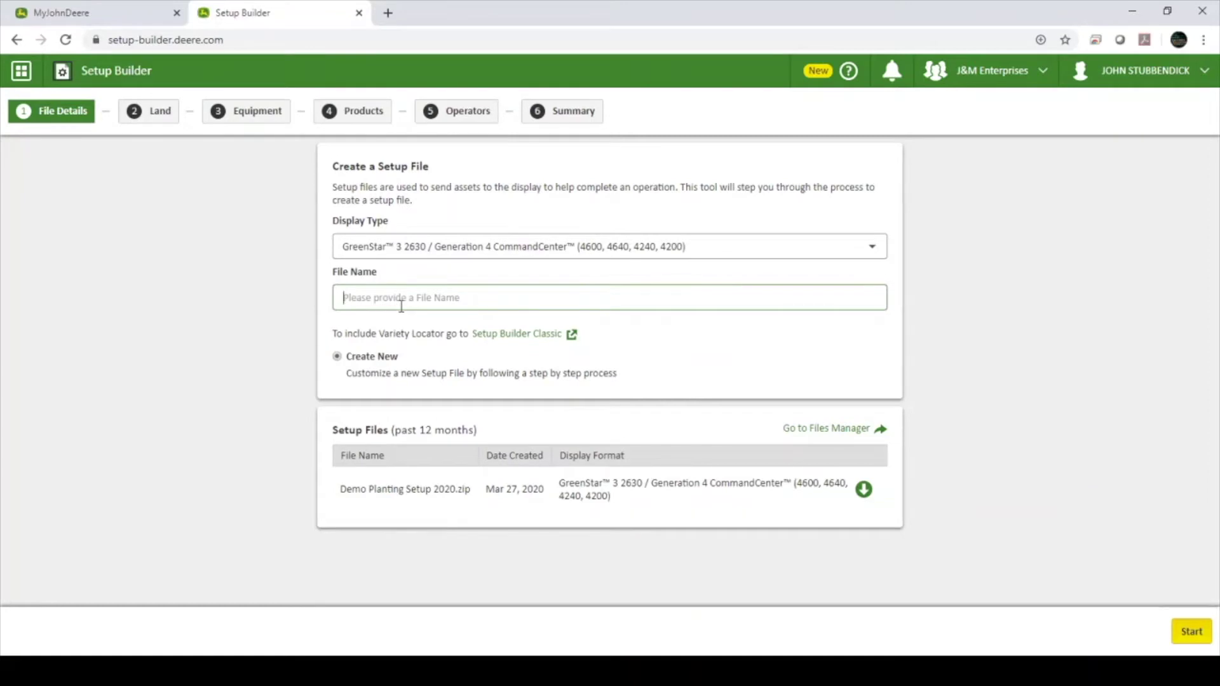
text(Planting )
text(2020 D)
text(emo)
click(1186, 630)
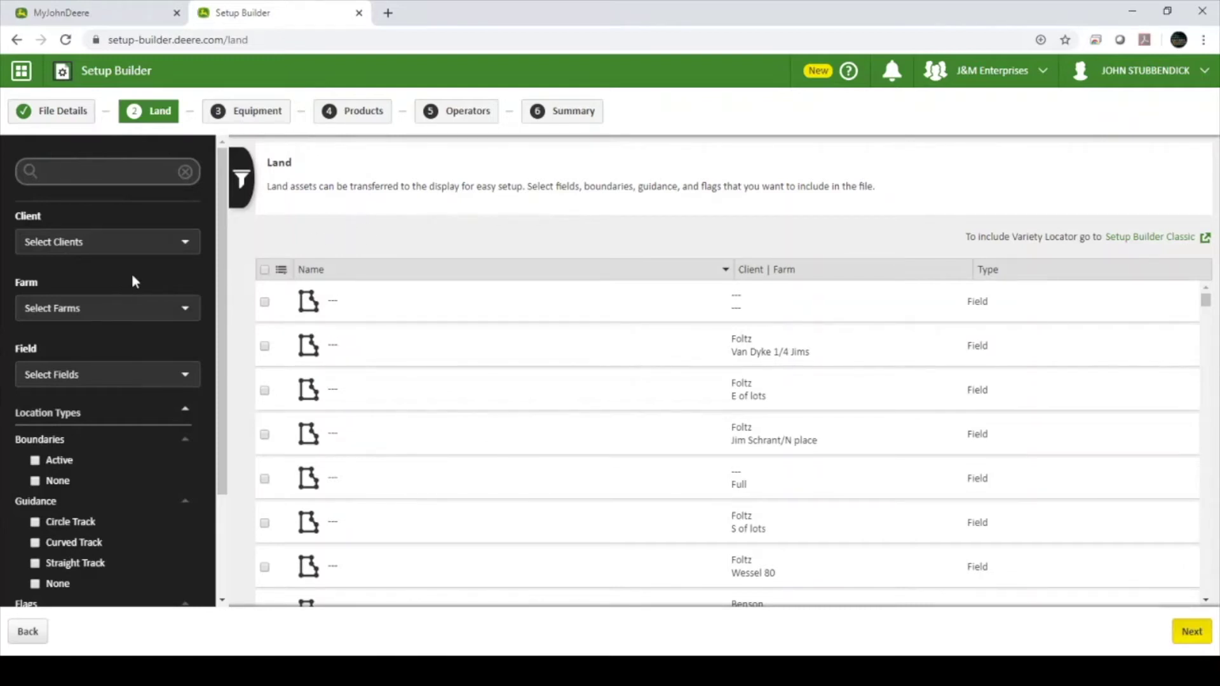
scroll(131, 273, down, 3)
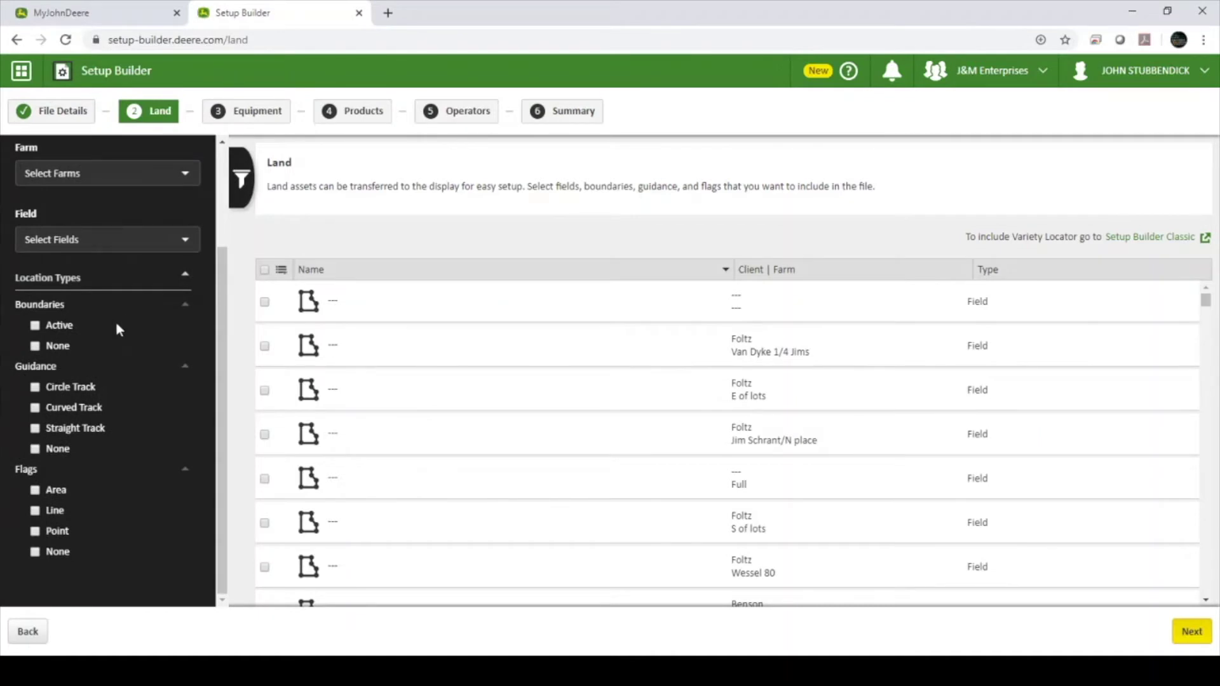
Step: Filter to fields with no boundaries, select all of them, and continue to Equipment
click(36, 348)
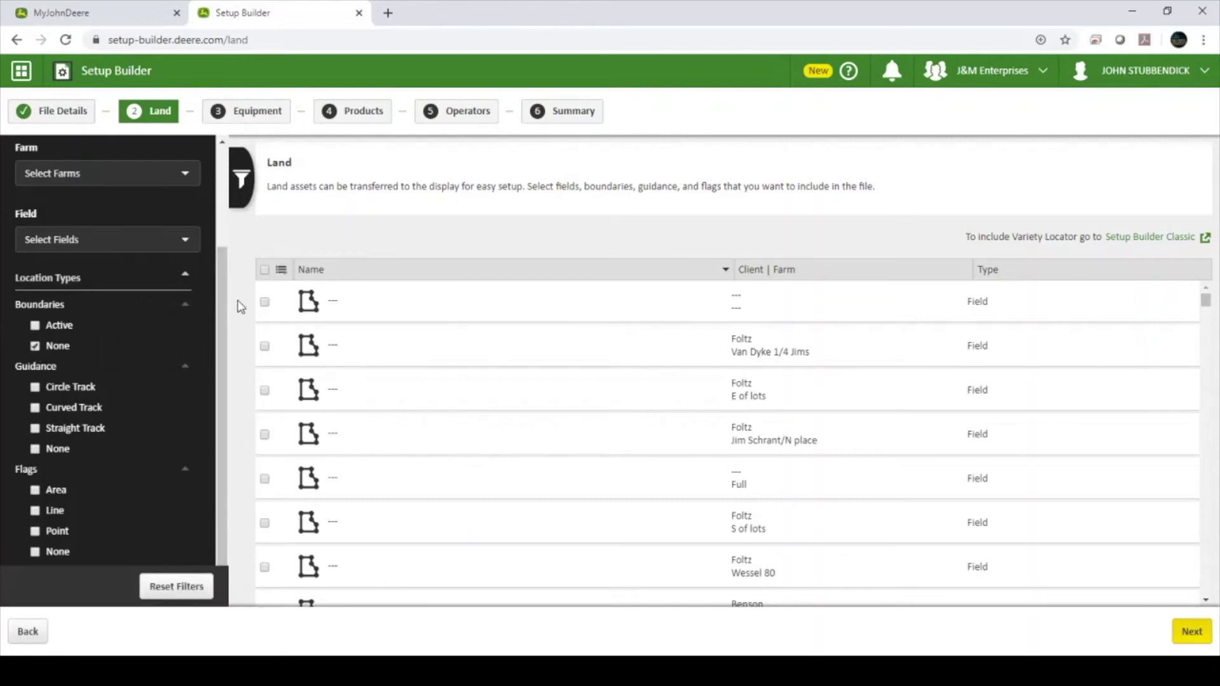
click(265, 270)
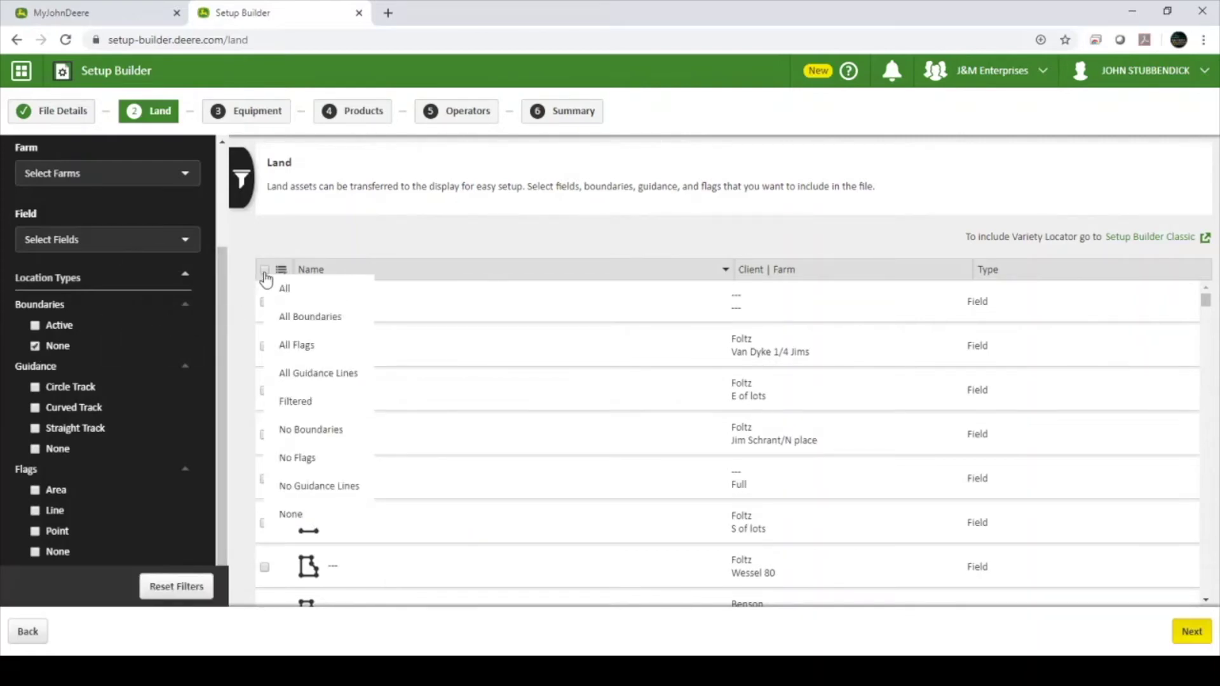
click(285, 288)
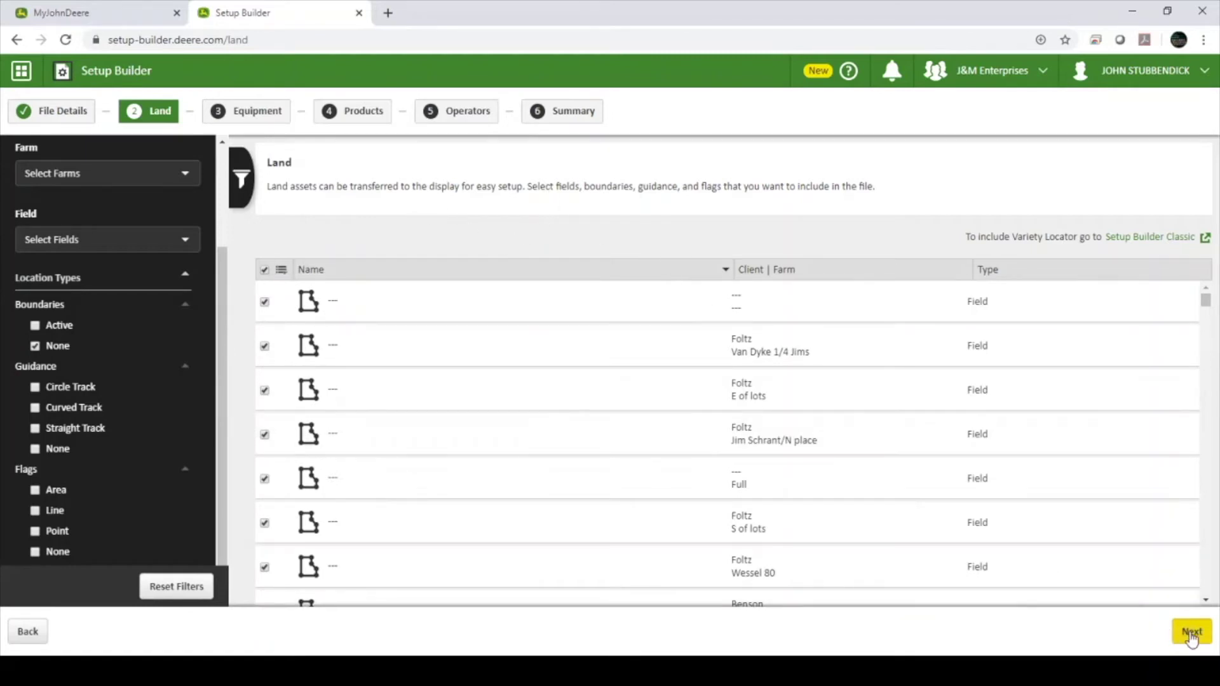
click(1191, 633)
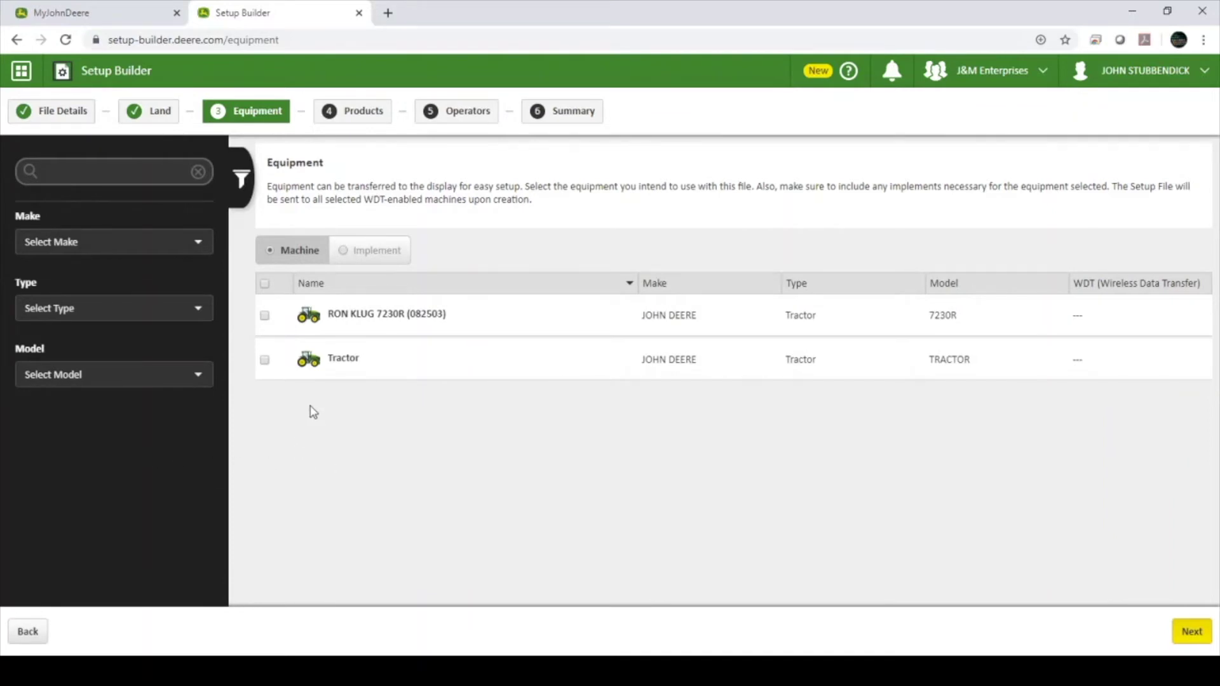
Step: Select all three implements on the Implement tab and continue to Products
click(370, 250)
click(266, 283)
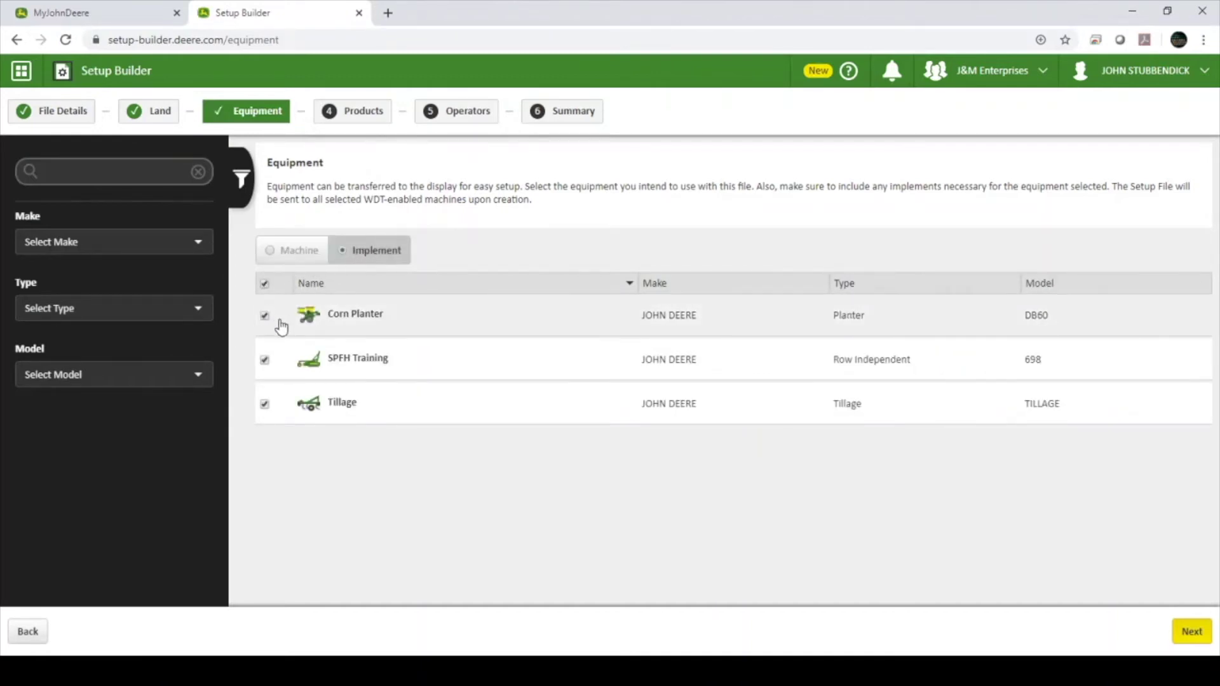
click(1190, 631)
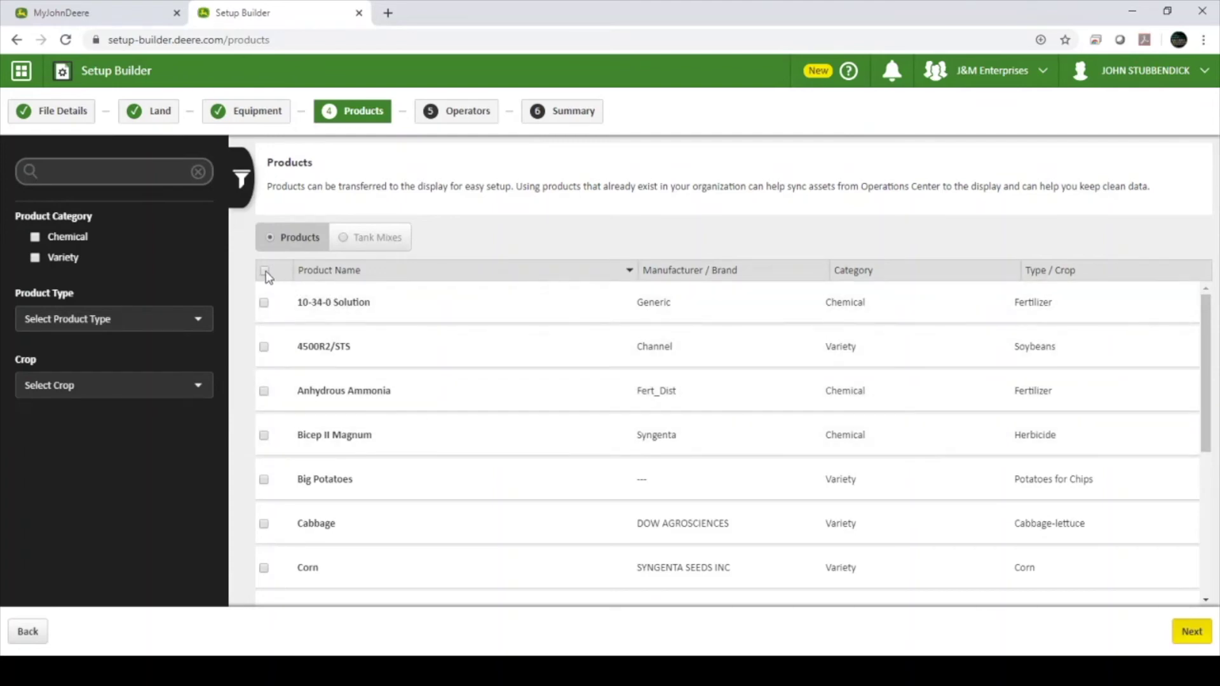
Step: Select all products and the Test Tank Mix, then continue to Operators
click(266, 276)
click(371, 237)
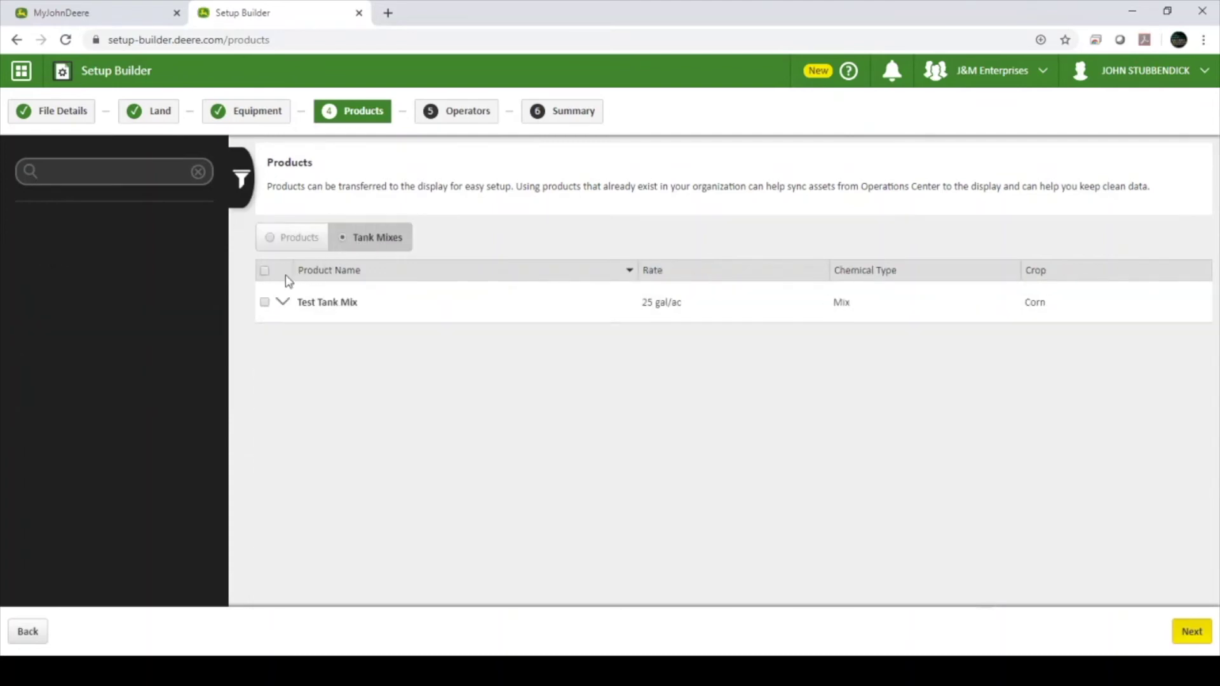
click(265, 276)
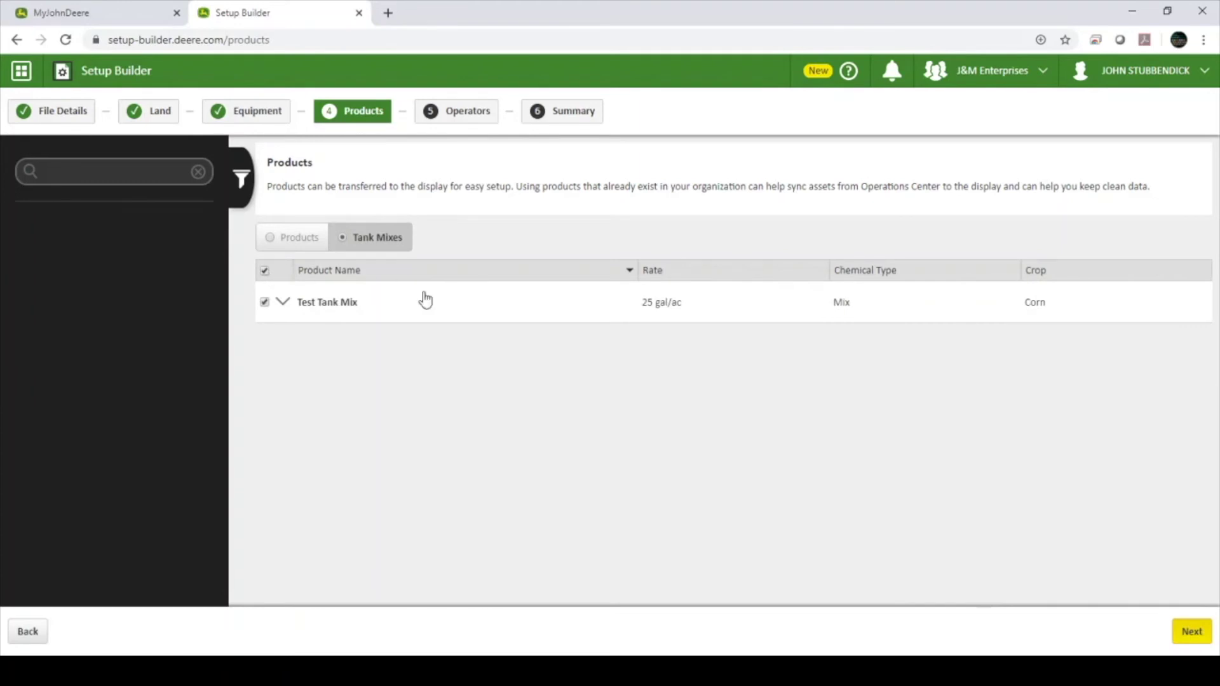
click(1187, 631)
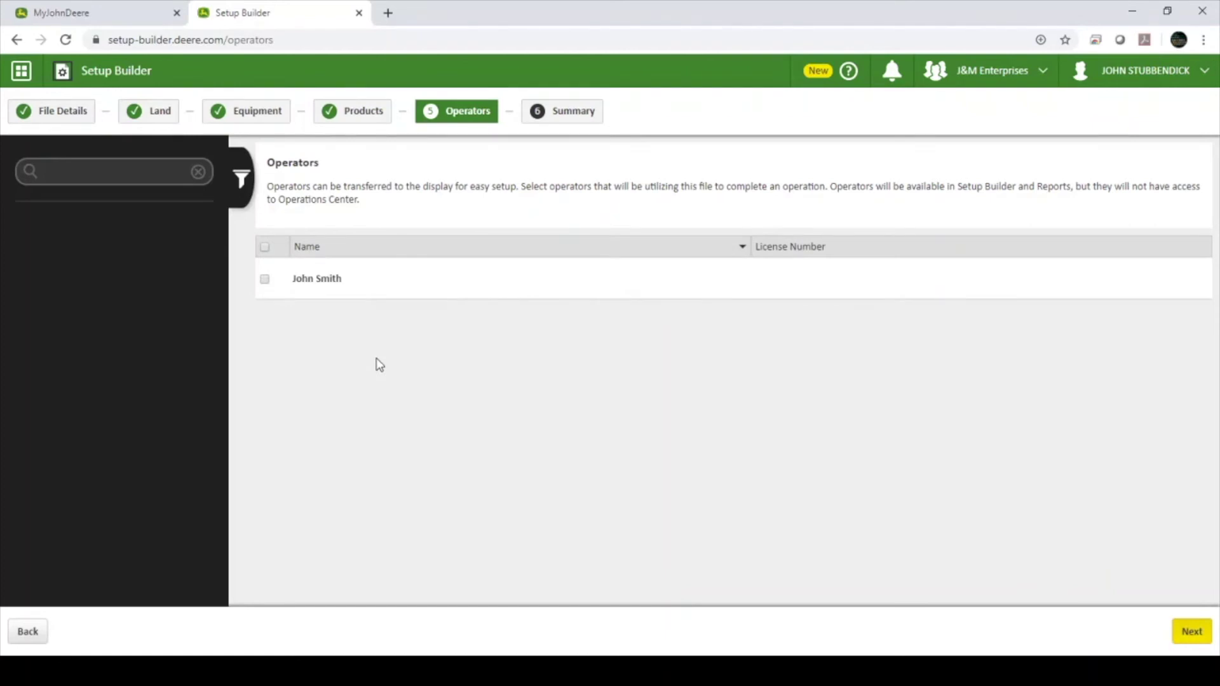
Step: Select the single listed operator and continue to the Summary
click(265, 278)
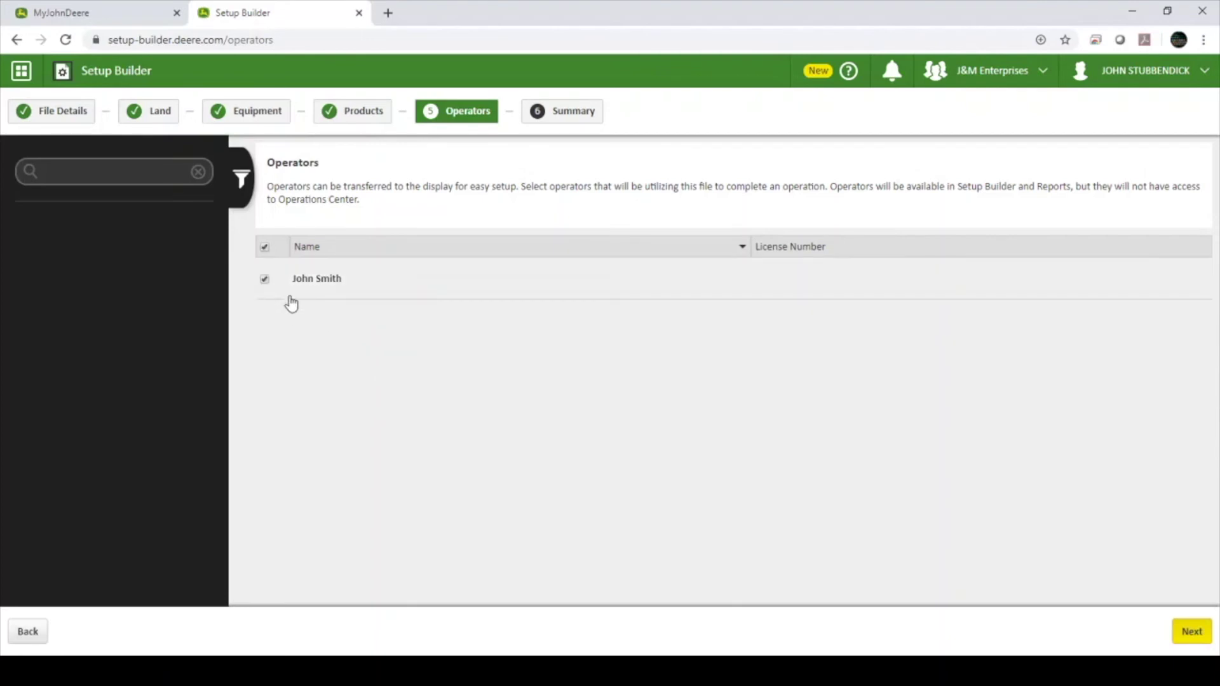
click(1196, 632)
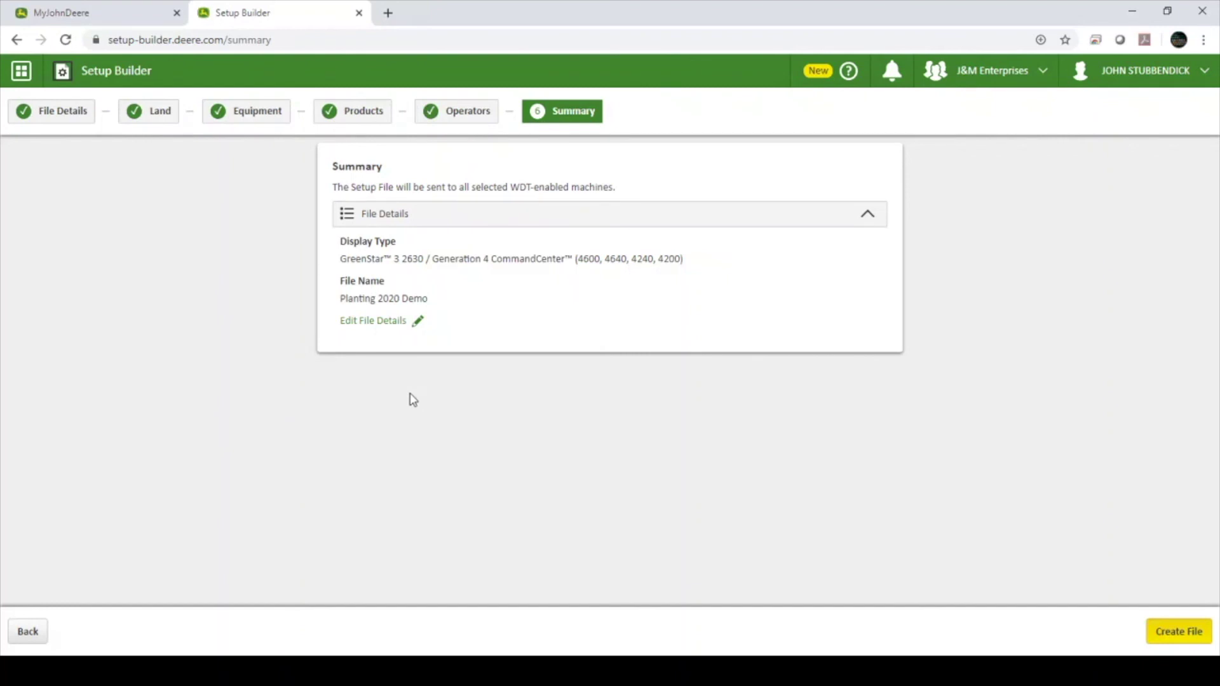
Step: Confirm the summary with Create File for 'Planting 2020 Demo'
click(1168, 635)
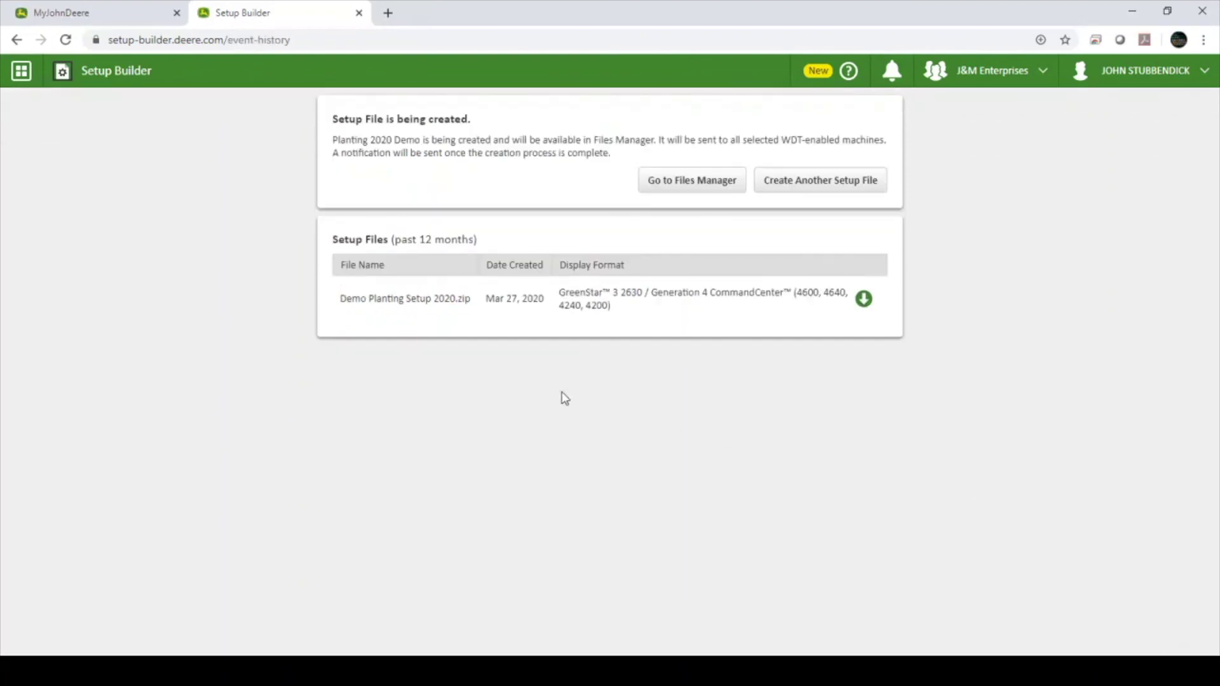